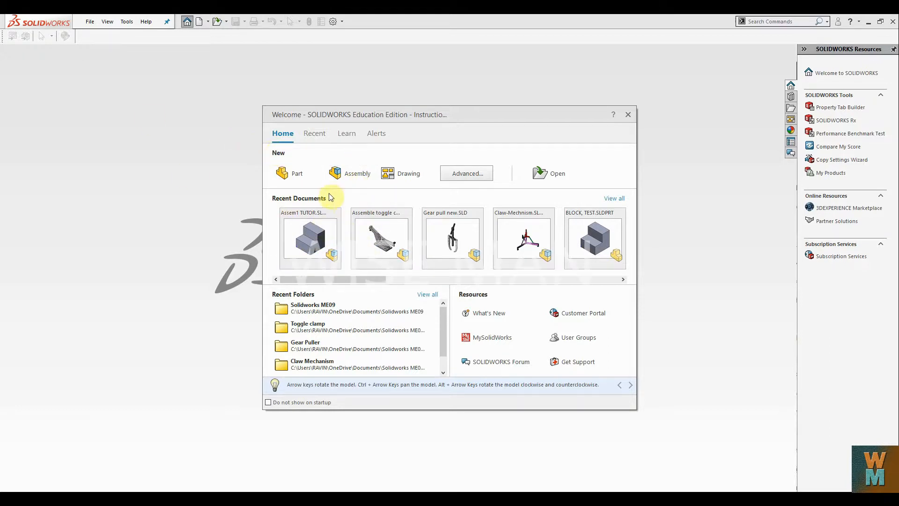
Create a new assembly and choose BLOCK, TEST.SLDPRT as the first component to insert.
left_click(349, 174)
left_click(466, 270)
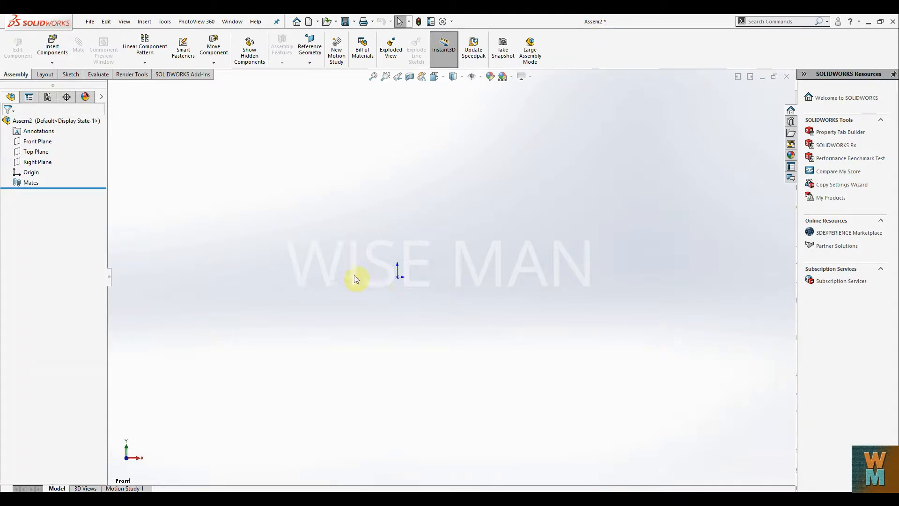
left_click(52, 50)
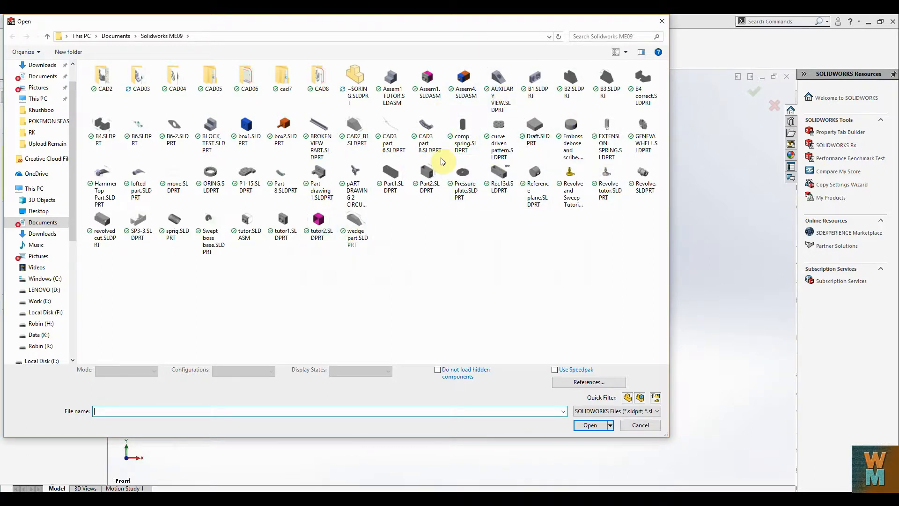
left_click(211, 140)
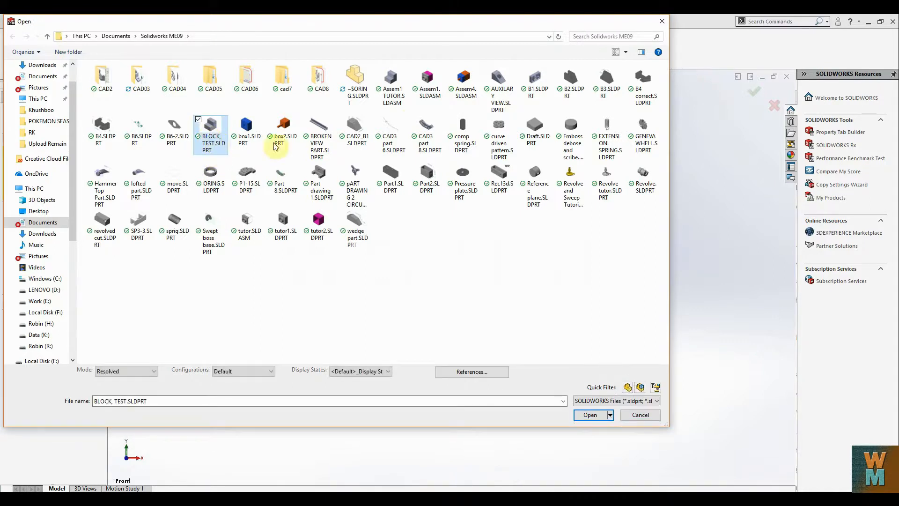
left_click(588, 415)
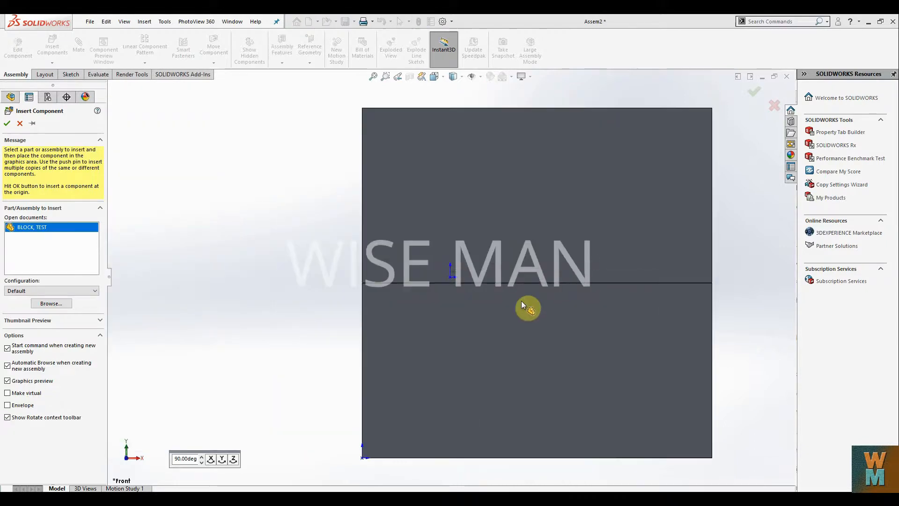
Place the BLOCK, TEST part in the assembly, away from the assembly origin.
middle_click_drag(530, 265, 507, 291)
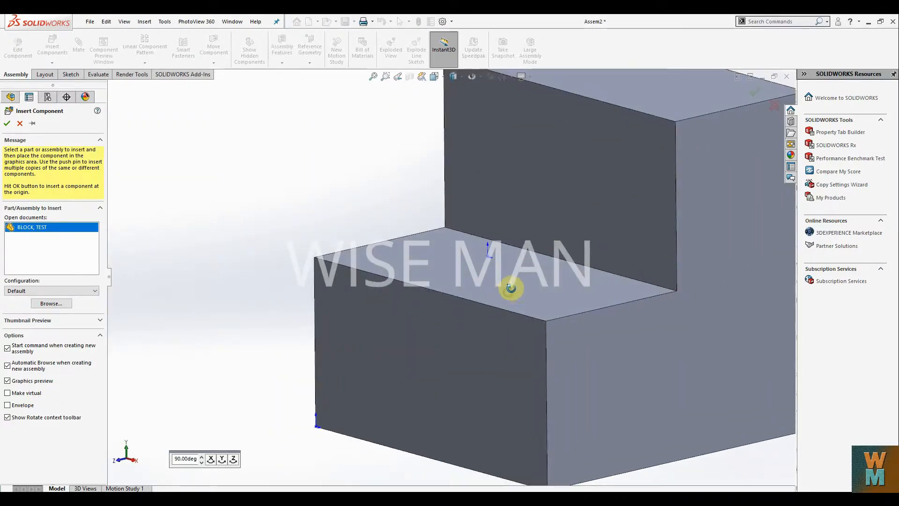
scroll(516, 294, "up", 4)
middle_click_drag(607, 307, 622, 345)
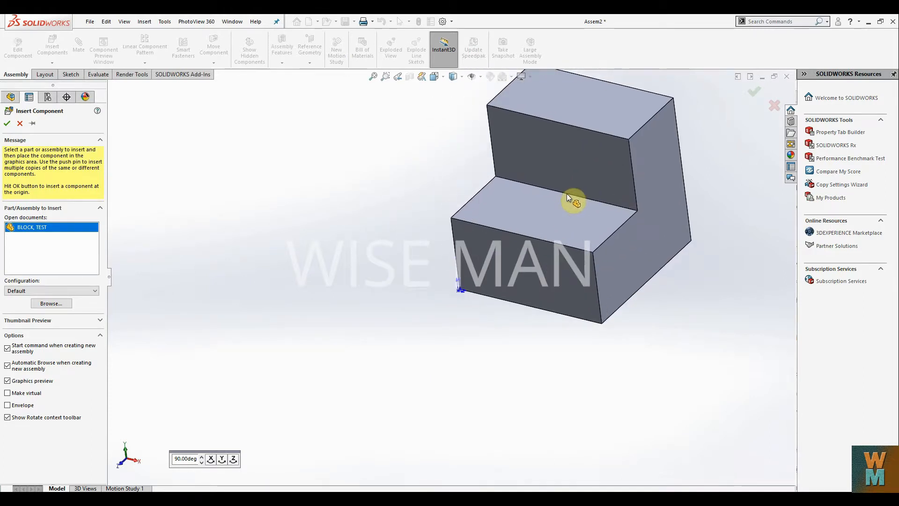
middle_click_drag(543, 238, 582, 193)
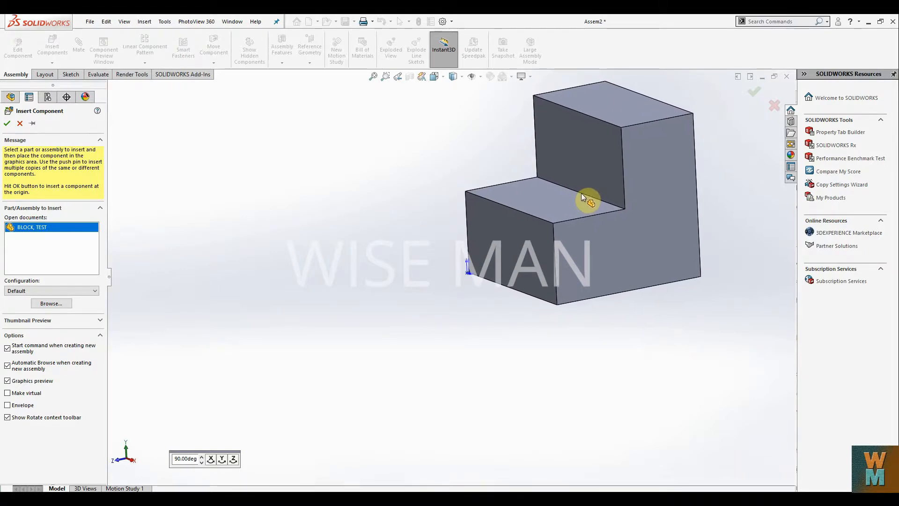
left_click(580, 192)
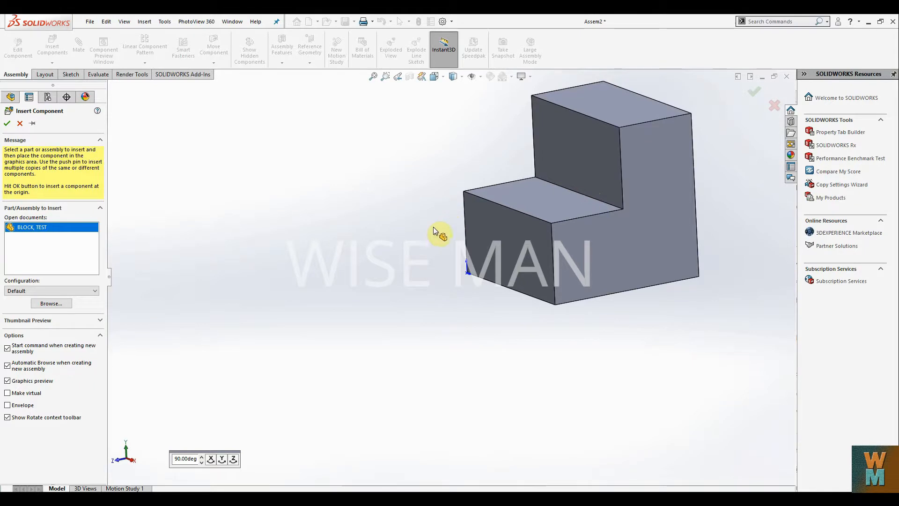
middle_click_drag(698, 354, 554, 377)
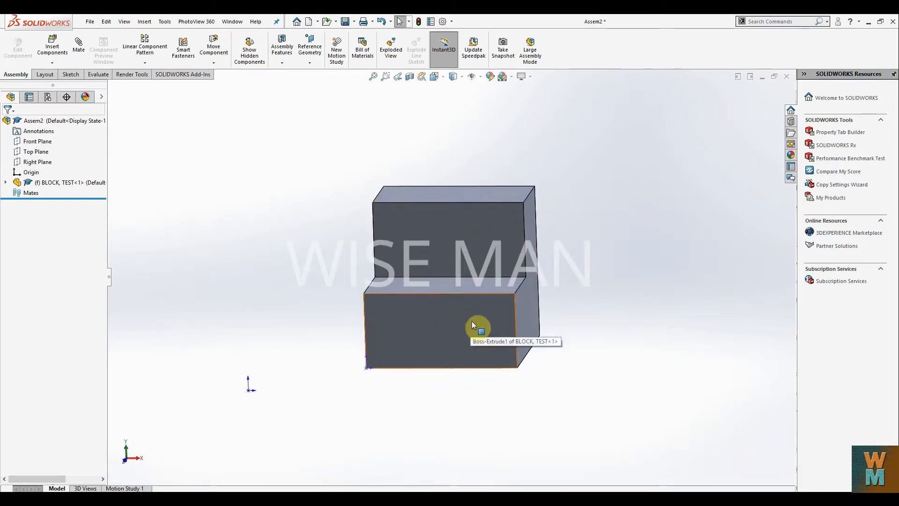
Try to move the fixed block, and set the component to Float.
left_click_drag(481, 319, 383, 352)
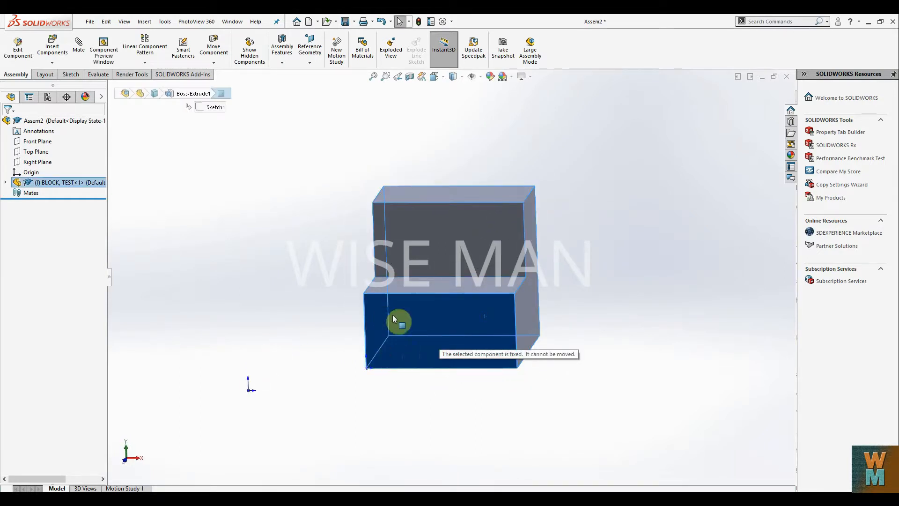
right_click(44, 187)
left_click(91, 280)
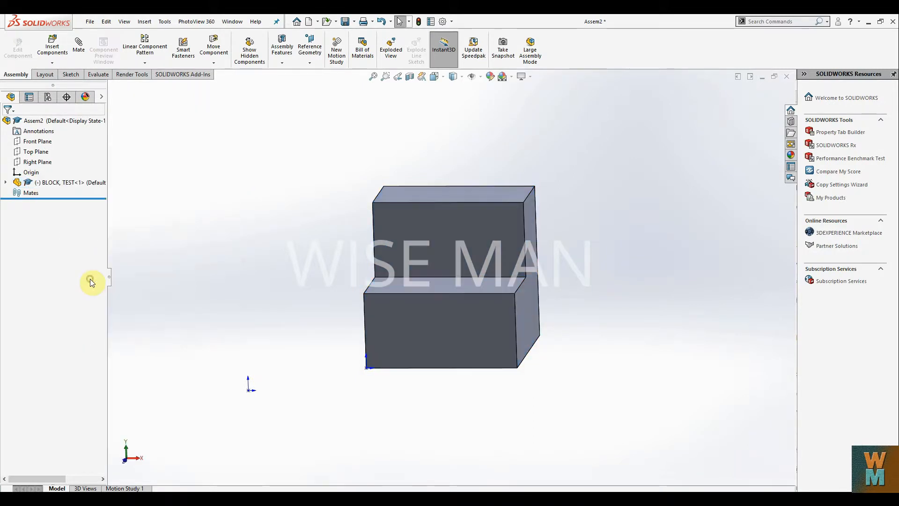
Move the floating block around freely and leave it close to the assembly origin.
left_click_drag(429, 333, 319, 350)
key("Escape")
middle_click_drag(618, 294, 563, 289)
left_click_drag(375, 348, 479, 365)
middle_click_drag(524, 434, 622, 424)
left_click_drag(487, 368, 428, 361)
middle_click_drag(502, 363, 453, 354)
left_click_drag(451, 349, 422, 344)
middle_click_drag(514, 344, 458, 331)
left_click_drag(423, 335, 352, 337)
middle_click_drag(538, 331, 407, 345)
middle_click_drag(448, 429, 511, 421)
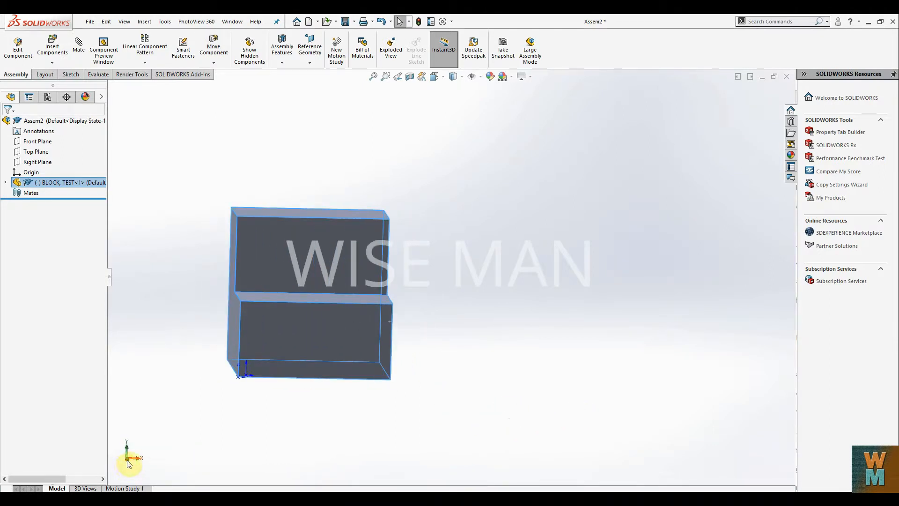
View the block from several standard directions, including front and back, and finish in a trimetric view.
left_click(129, 463)
left_click_drag(385, 322, 397, 338)
left_click(140, 459)
left_click(127, 445)
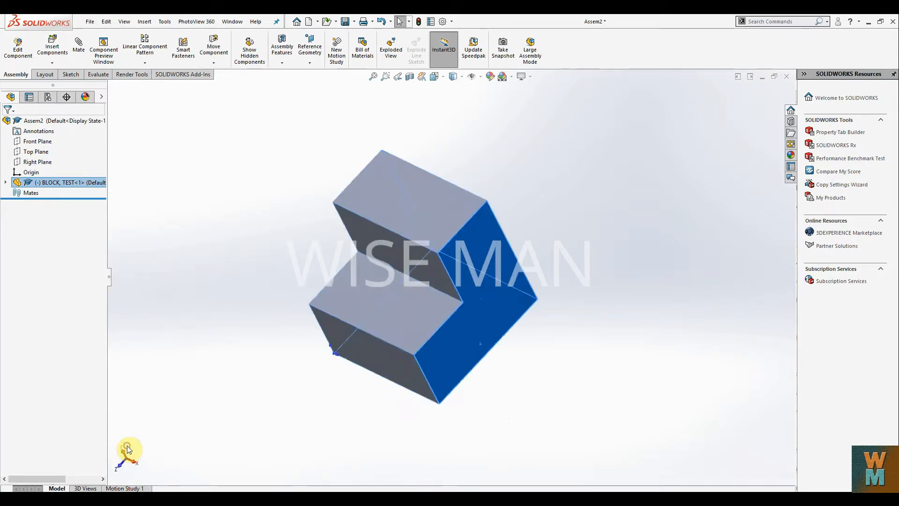
left_click(126, 464)
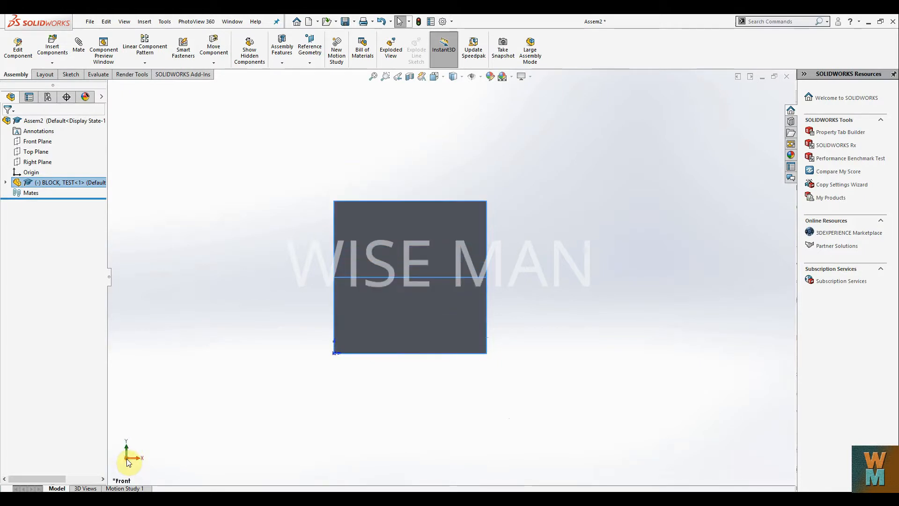
left_click(127, 458)
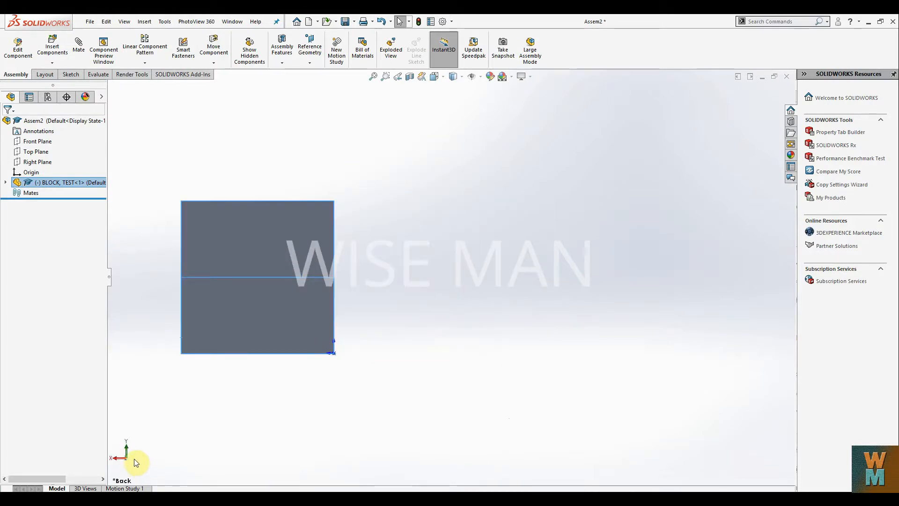
middle_click_drag(496, 337, 560, 285)
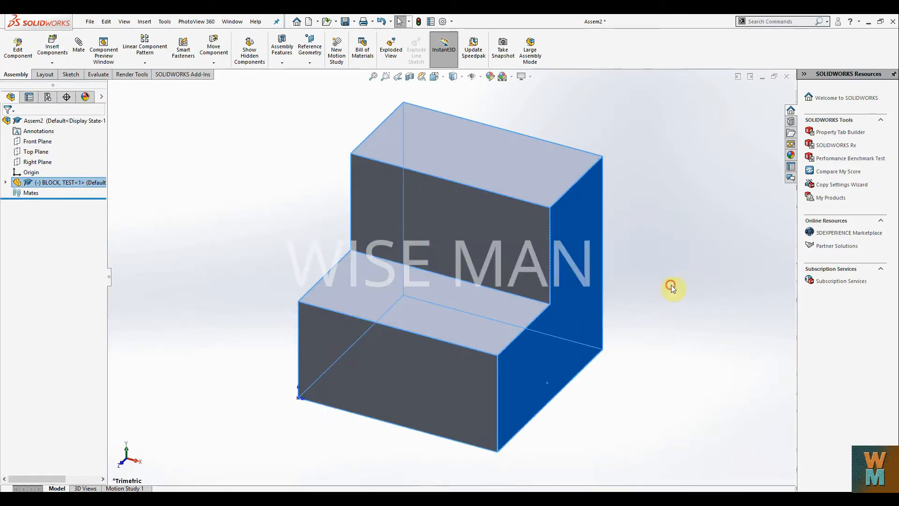
Deselect the block and set the BLOCK, TEST component back to Fix.
left_click(669, 290)
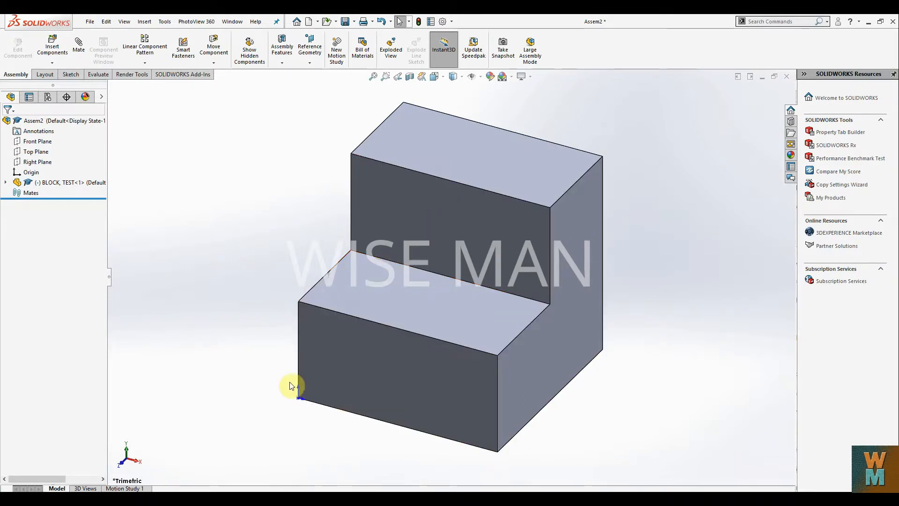
right_click(69, 186)
left_click(117, 282)
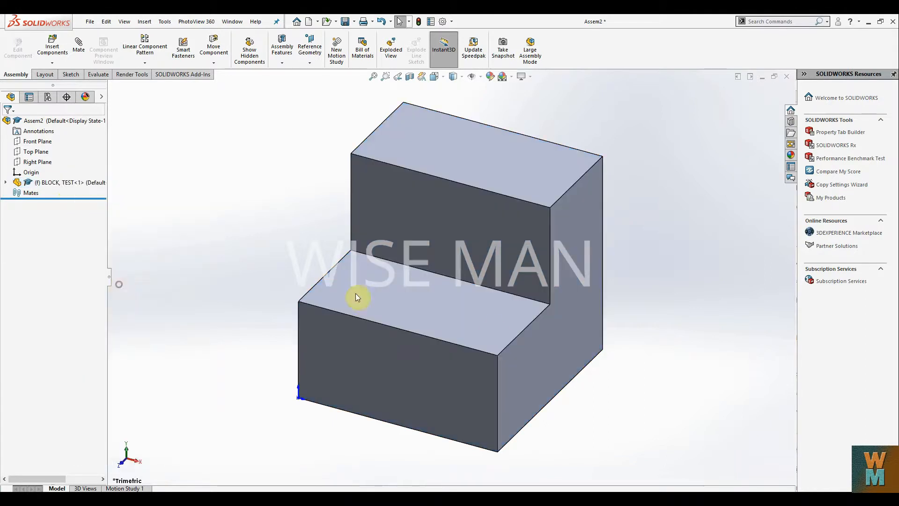
left_click(600, 316)
left_click(627, 258)
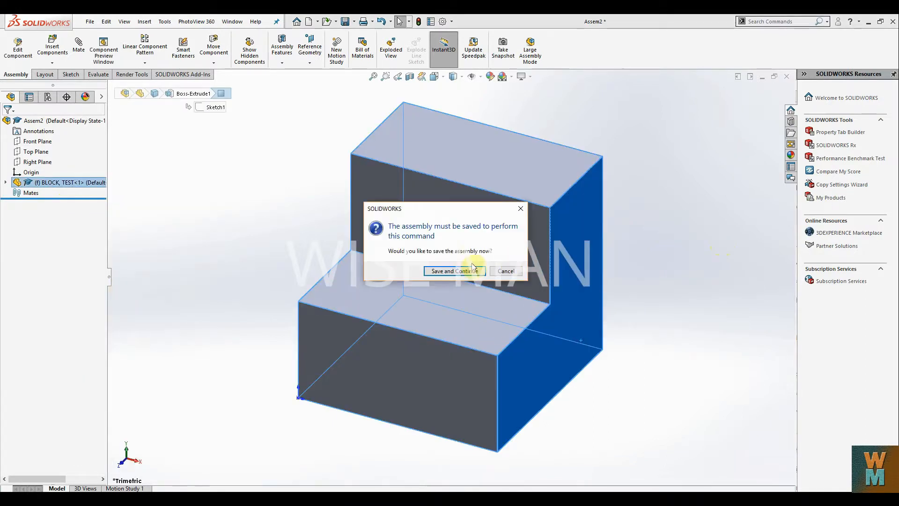
left_click(506, 271)
left_click(704, 272)
Insert a second BLOCK, TEST part from BLOCK, TEST.SLDPRT and place it beside the fixed block.
scroll(507, 277, "up", 5)
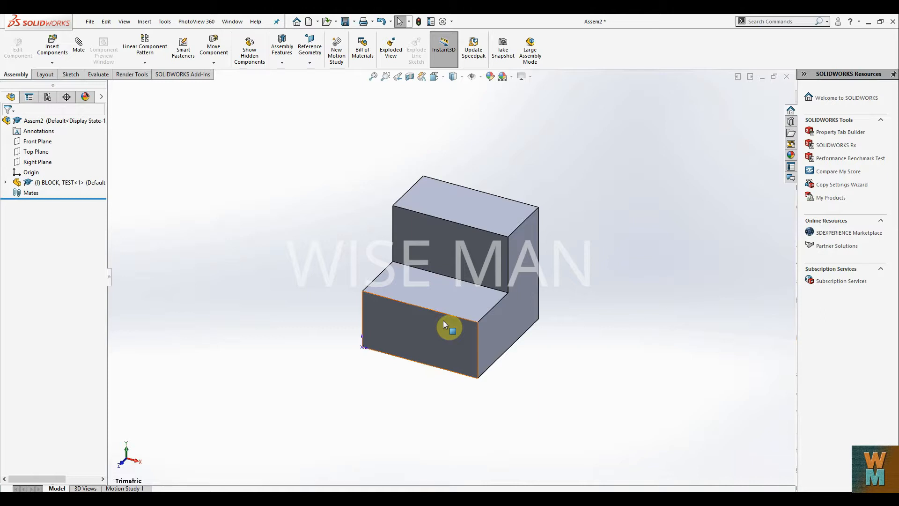
left_click(53, 49)
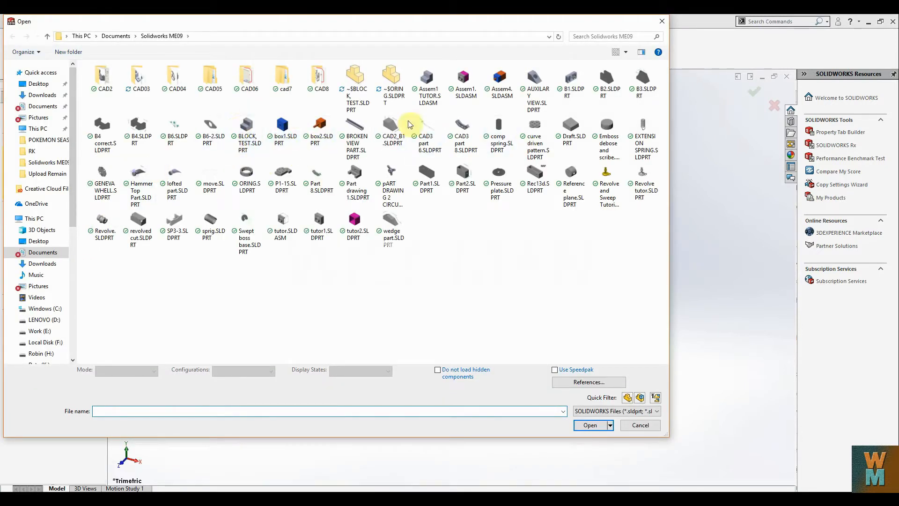
left_click(247, 131)
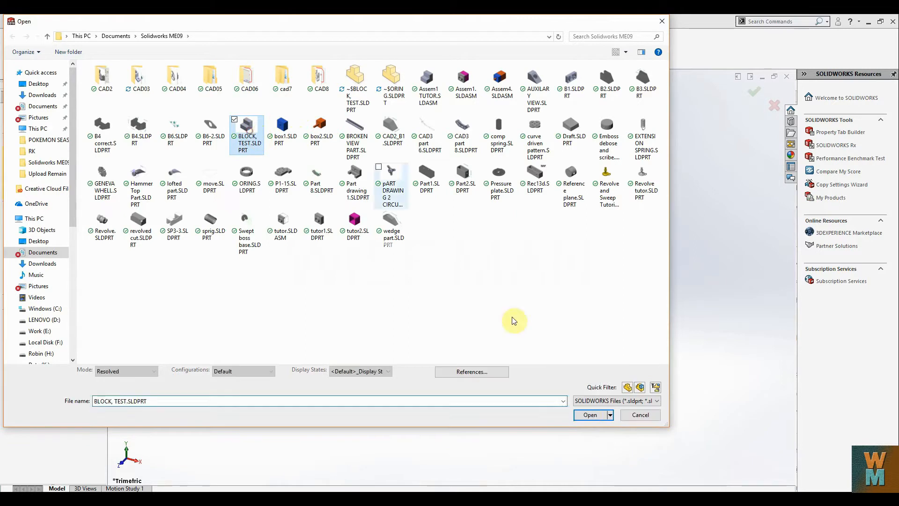
left_click(590, 414)
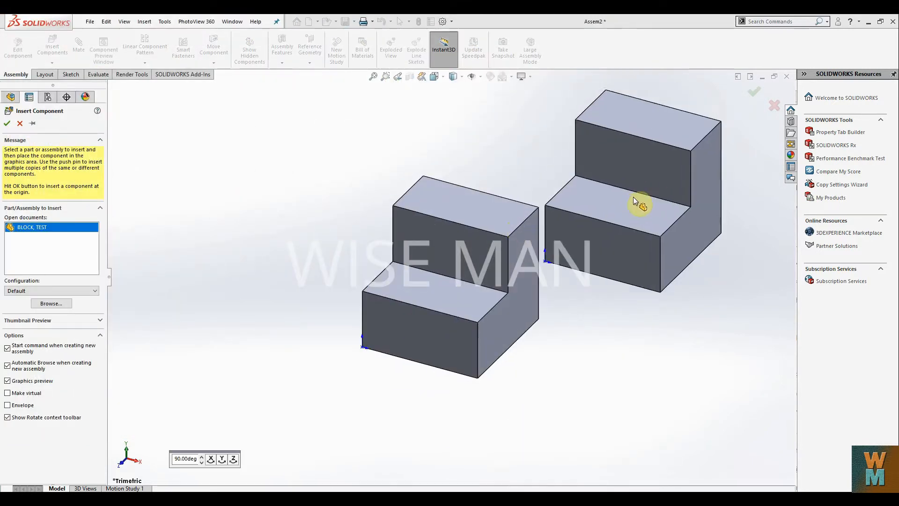
left_click(668, 204)
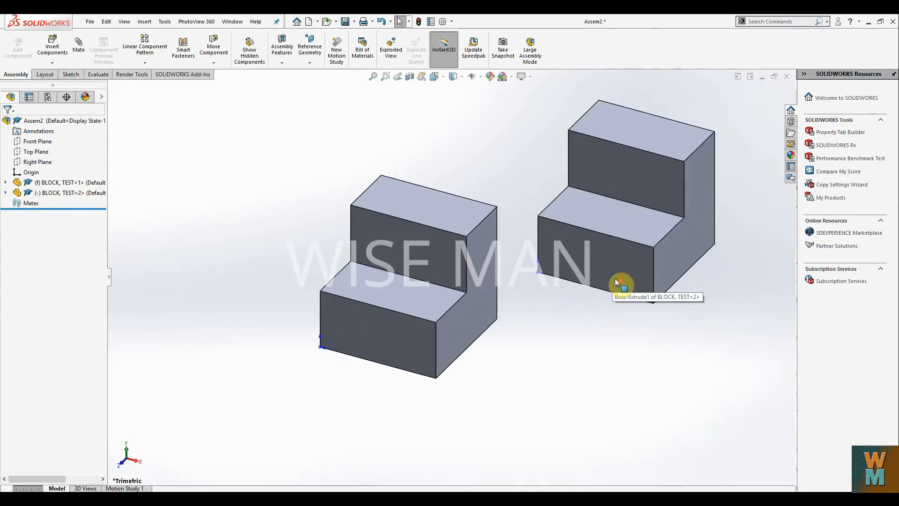
scroll(620, 274, "up", 1)
scroll(649, 257, "down", 1)
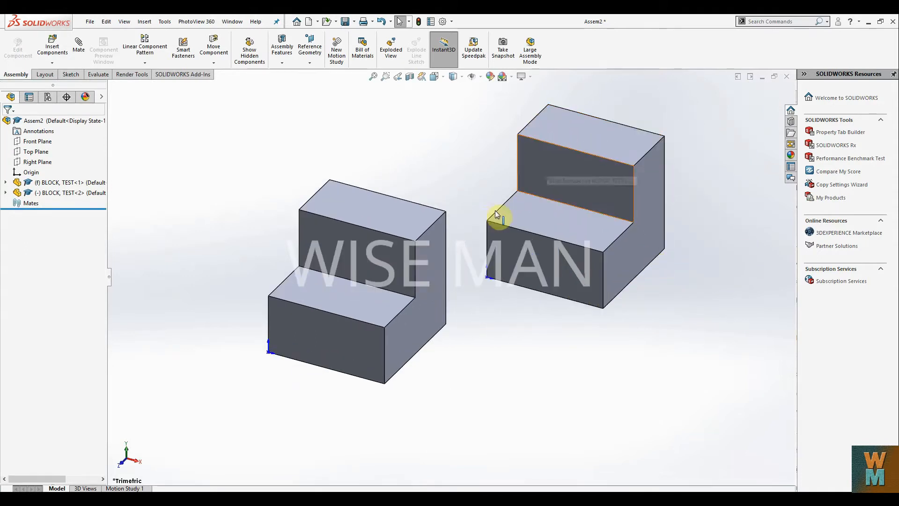
key("z")
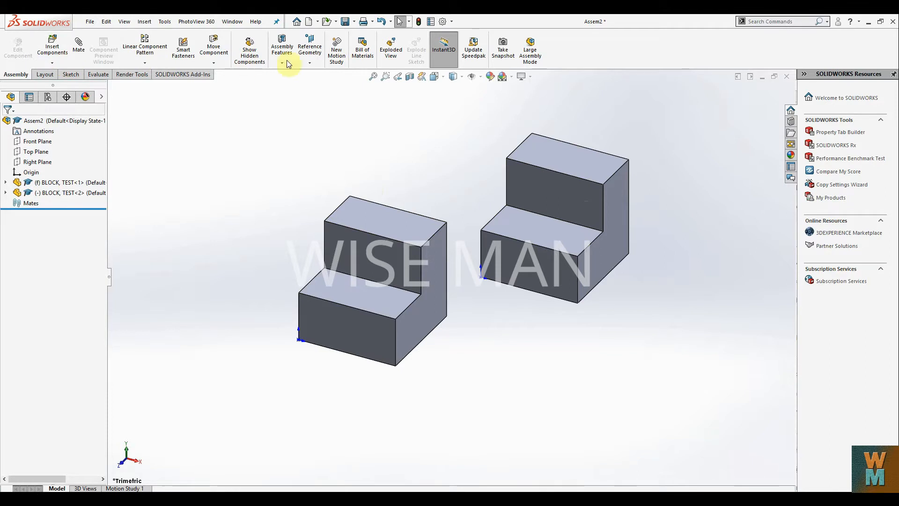
Move the second block farther away from the fixed block using Move Component with Free Drag.
left_click(213, 50)
left_click_drag(561, 197, 609, 188)
left_click_drag(408, 245, 385, 242)
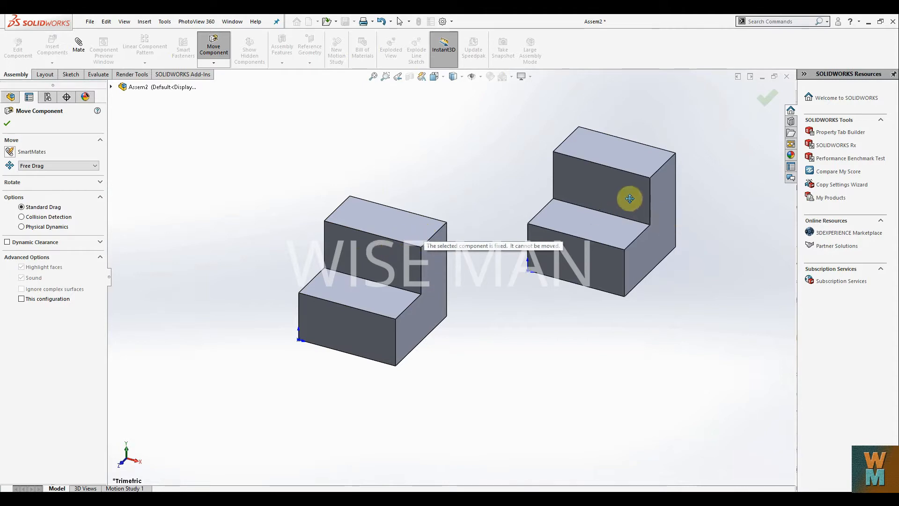
left_click_drag(613, 169, 599, 180)
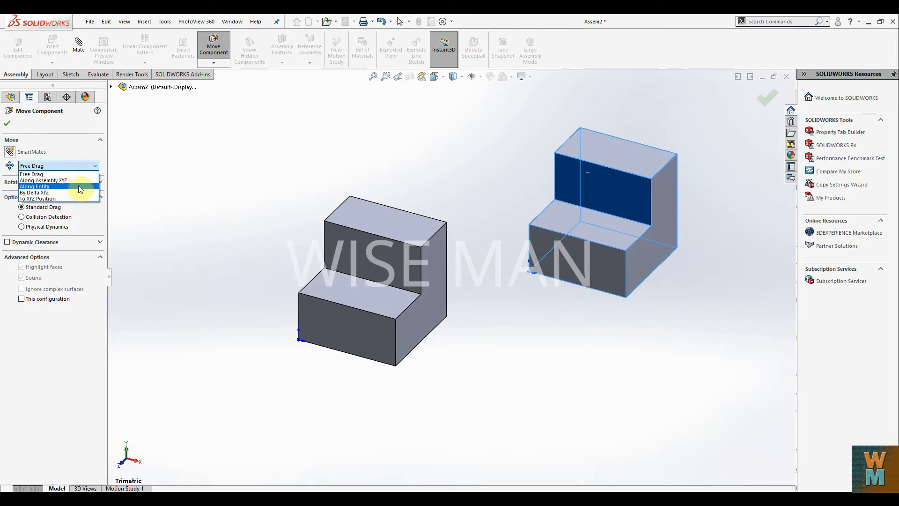
left_click(295, 175)
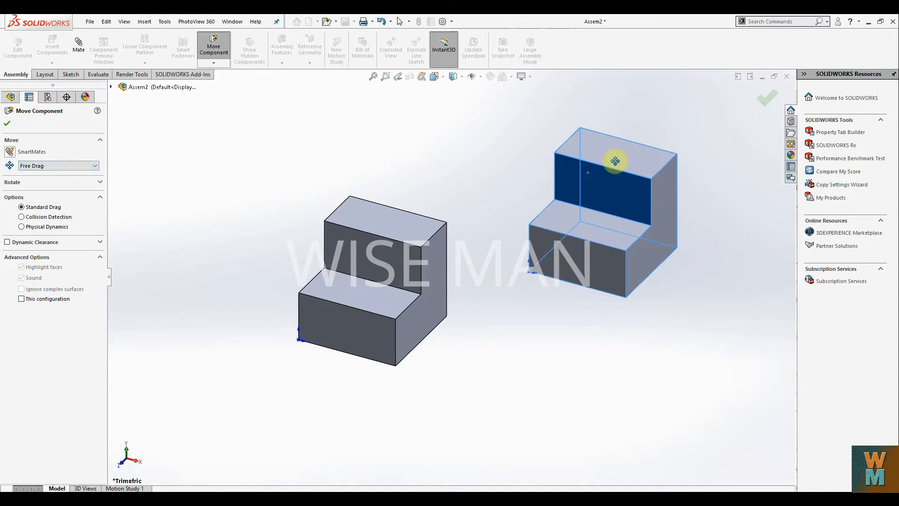
left_click(764, 101)
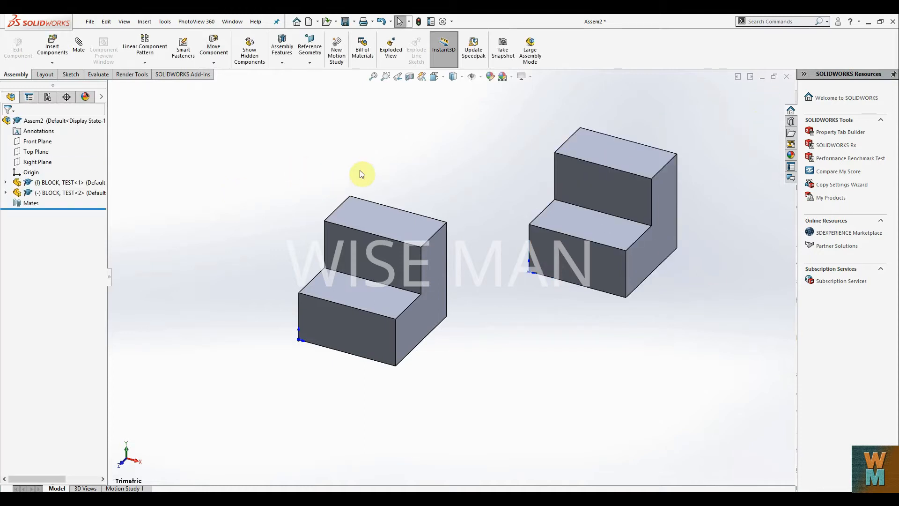
left_click(214, 62)
left_click(231, 84)
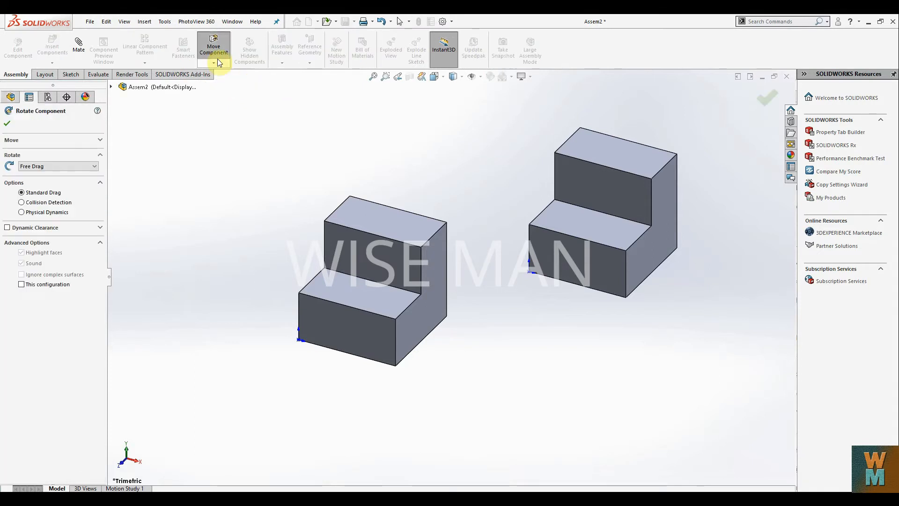
left_click(224, 62)
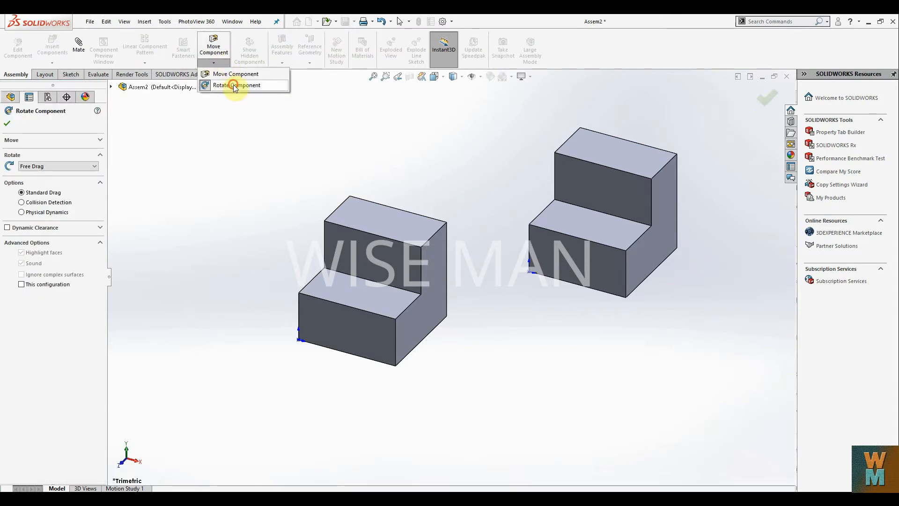
left_click(235, 86)
Rotate the second BLOCK, TEST component slightly with Rotate Component using Free Drag and Standard Drag, so it is tilted relative to the fixed block.
left_click(214, 64)
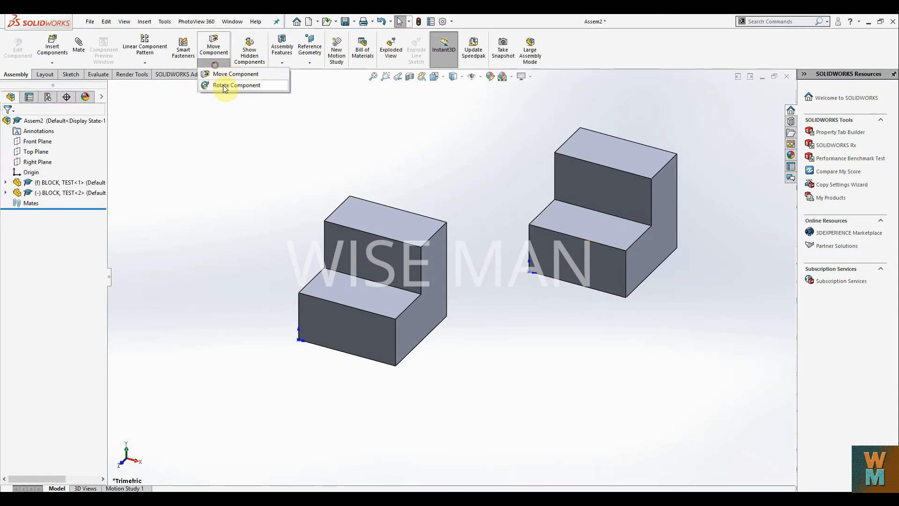
left_click(223, 85)
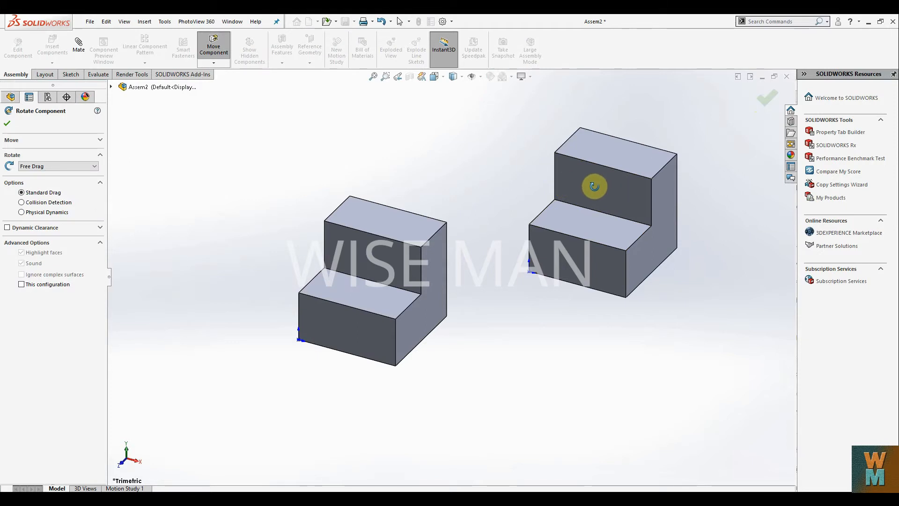
left_click_drag(597, 179, 565, 178)
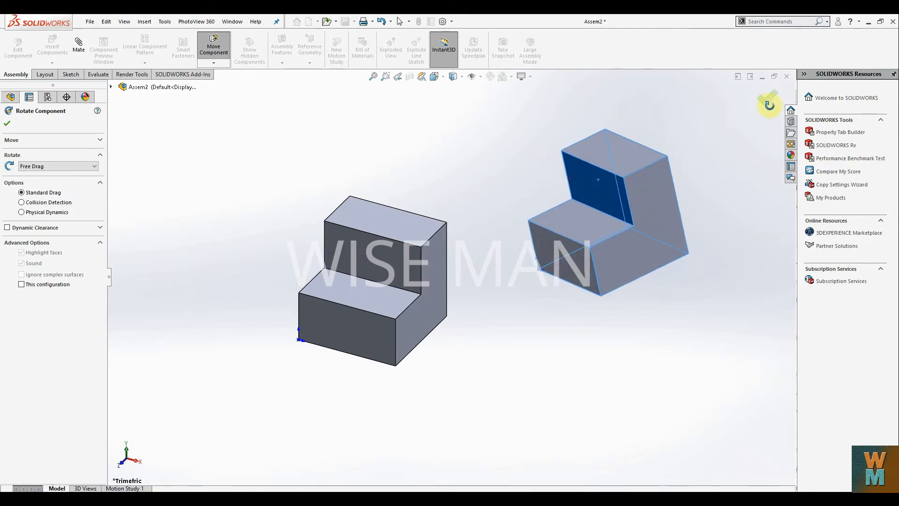
left_click(768, 99)
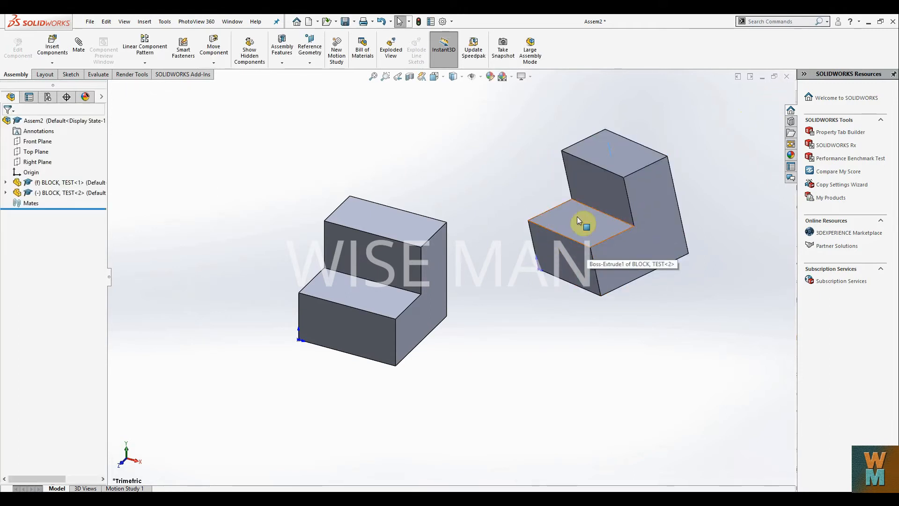
Orbit and pan the whole assembly view to examine the fixed block and the rotated second block from different angles.
middle_click_drag(612, 241, 593, 219)
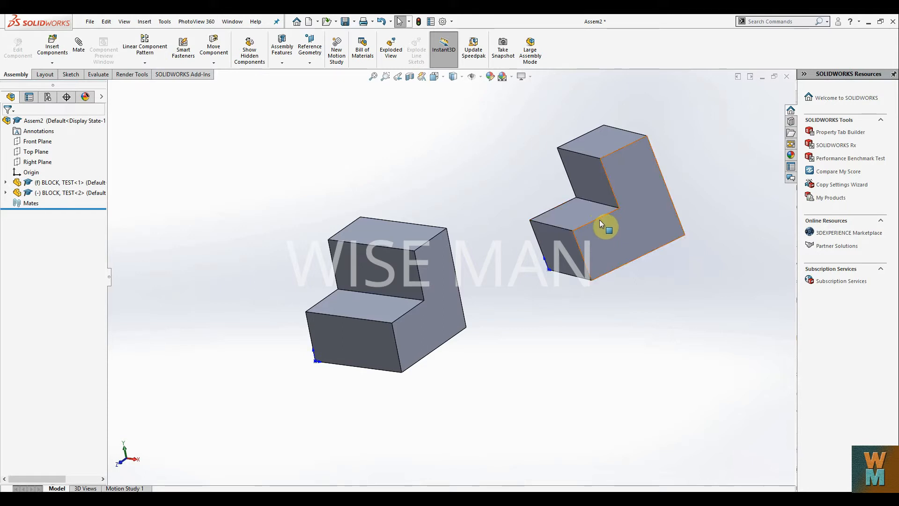
middle_click_drag(600, 220, 477, 314)
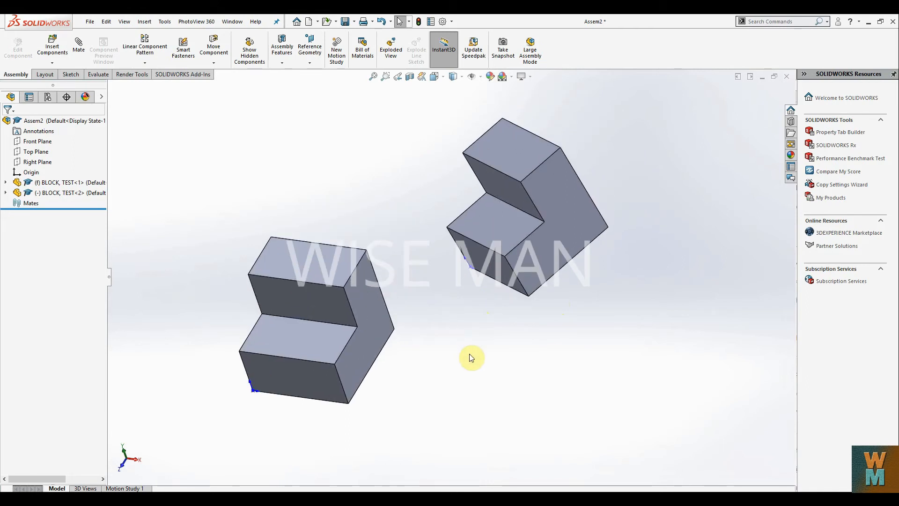
middle_click_drag(481, 345, 561, 377, "ctrl")
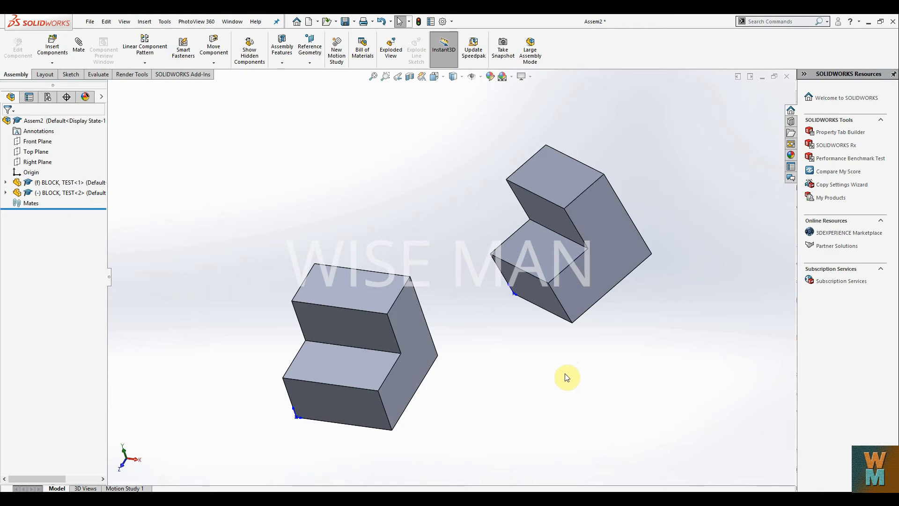
middle_click_drag(554, 375, 583, 366, "ctrl")
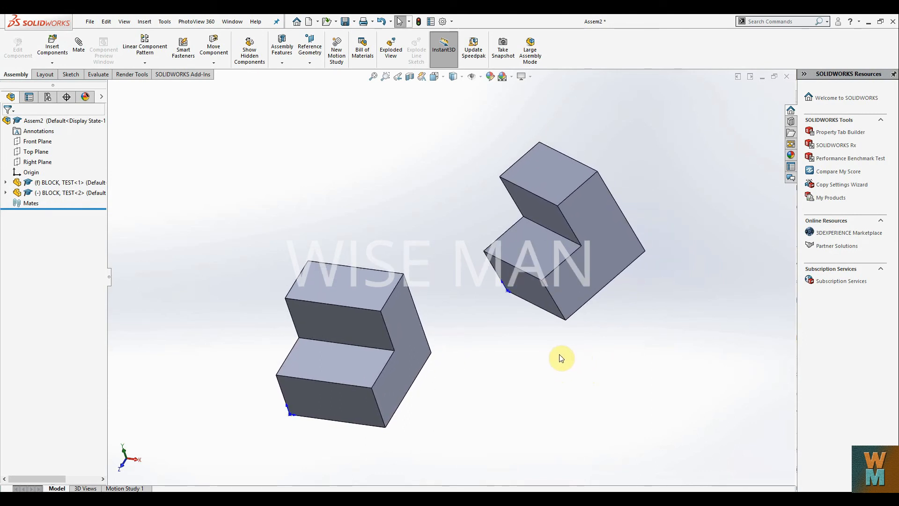
middle_click_drag(552, 362, 482, 313)
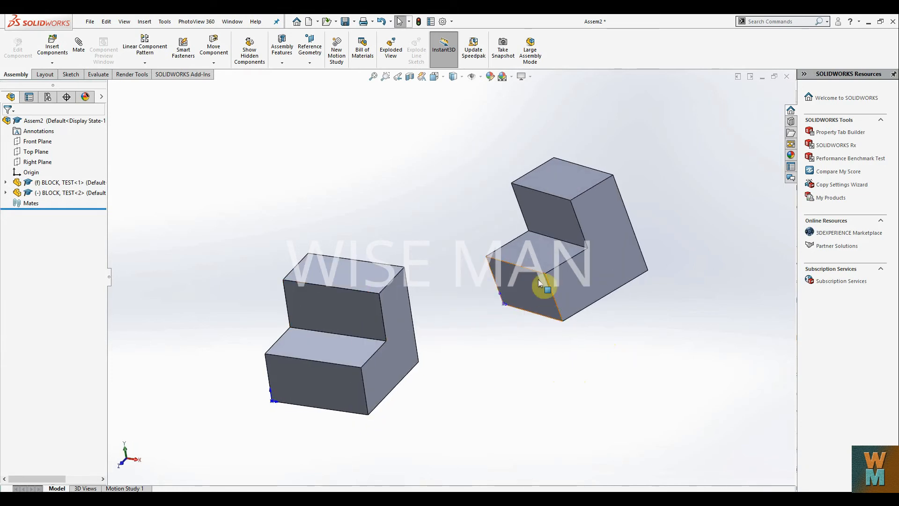
mouse_move(574, 364)
middle_mouse_down()
mouse_move(540, 356)
mouse_move(564, 361)
middle_mouse_up()
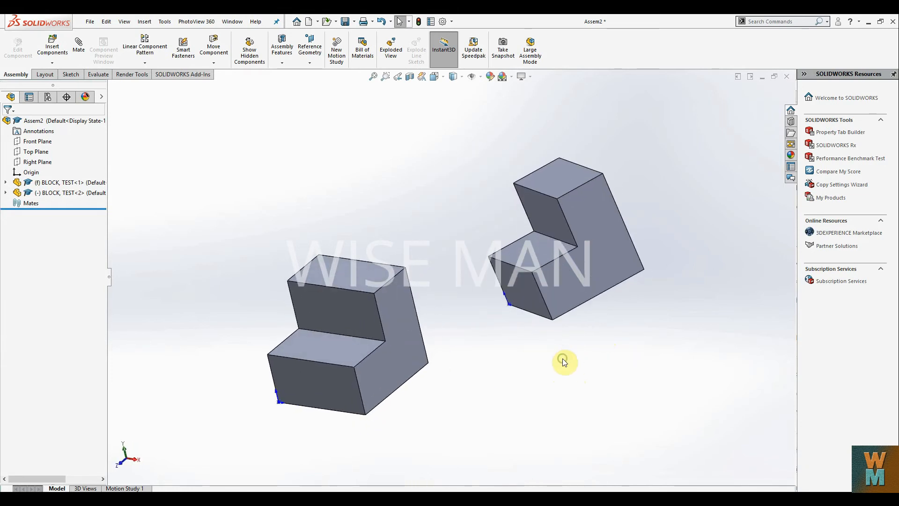